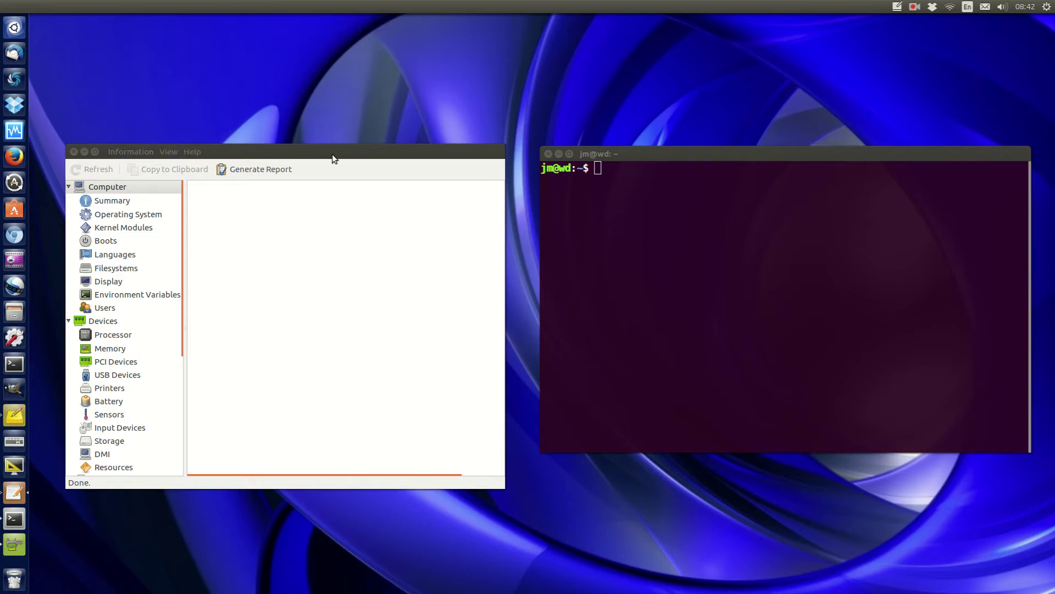
# Reposition the HardInfo system profiler window beside the terminal
pyautogui.moveTo(332, 155); pyautogui.dragTo(346, 144)
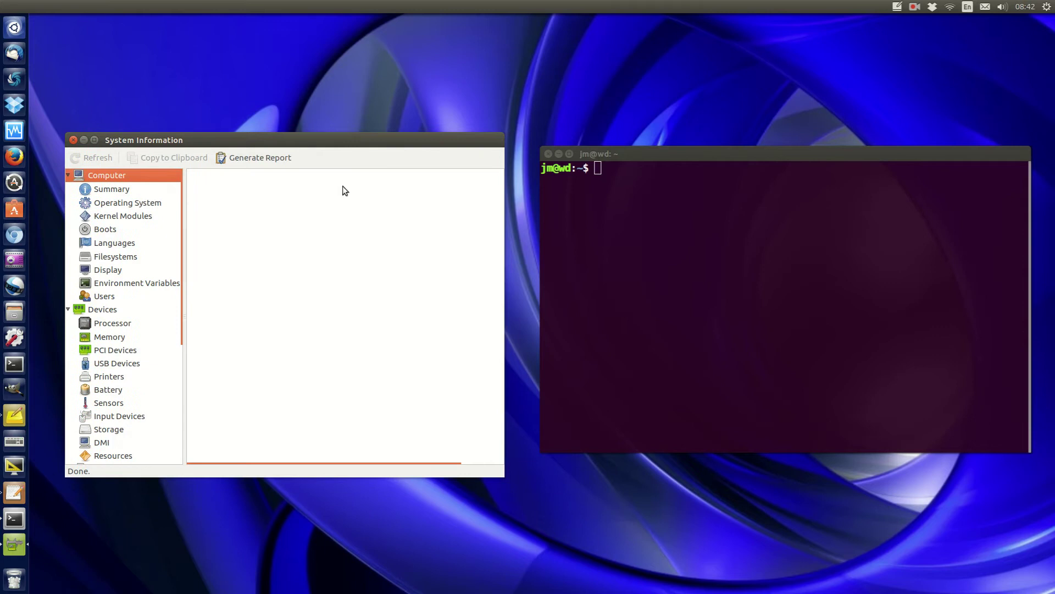
pyautogui.moveTo(335, 140); pyautogui.dragTo(327, 119)
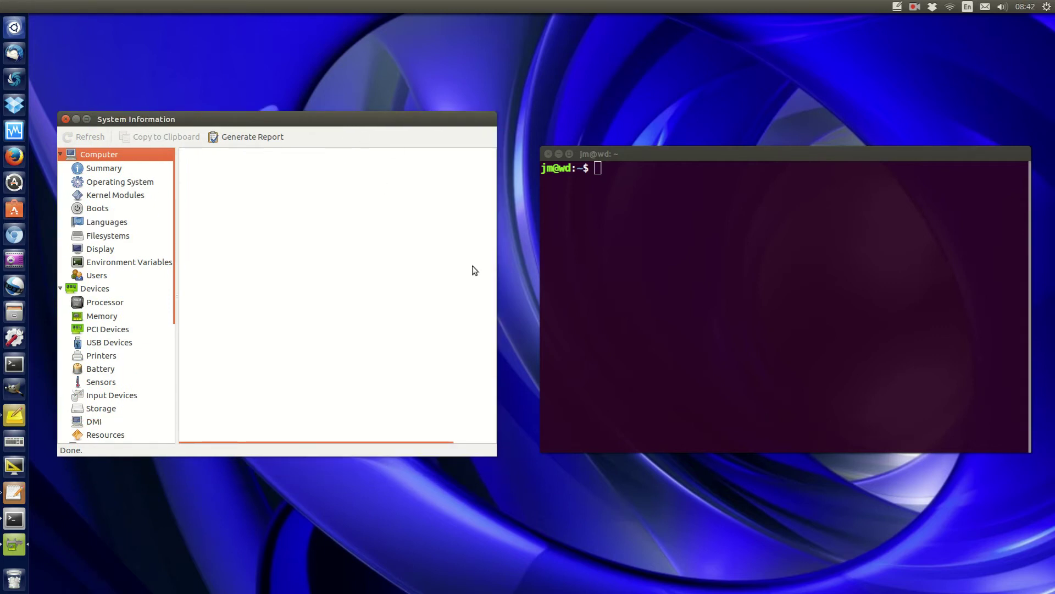
pyautogui.click(743, 224)
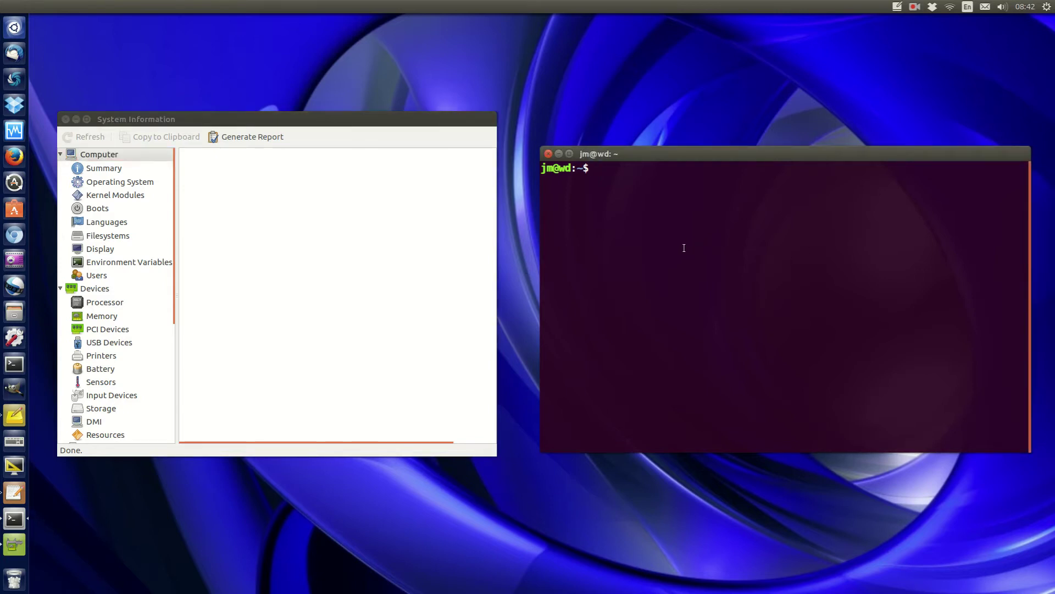
pyautogui.moveTo(331, 115); pyautogui.dragTo(328, 149)
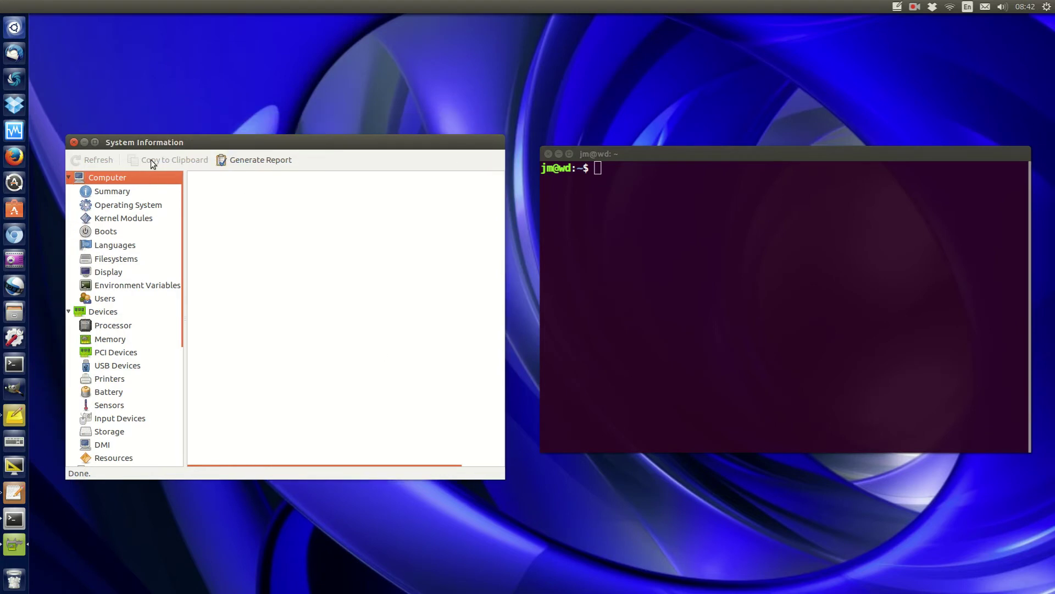
# Run sudo apt install hardinfo -y, which reports hardinfo is already the newest version
pyautogui.click(14, 27)
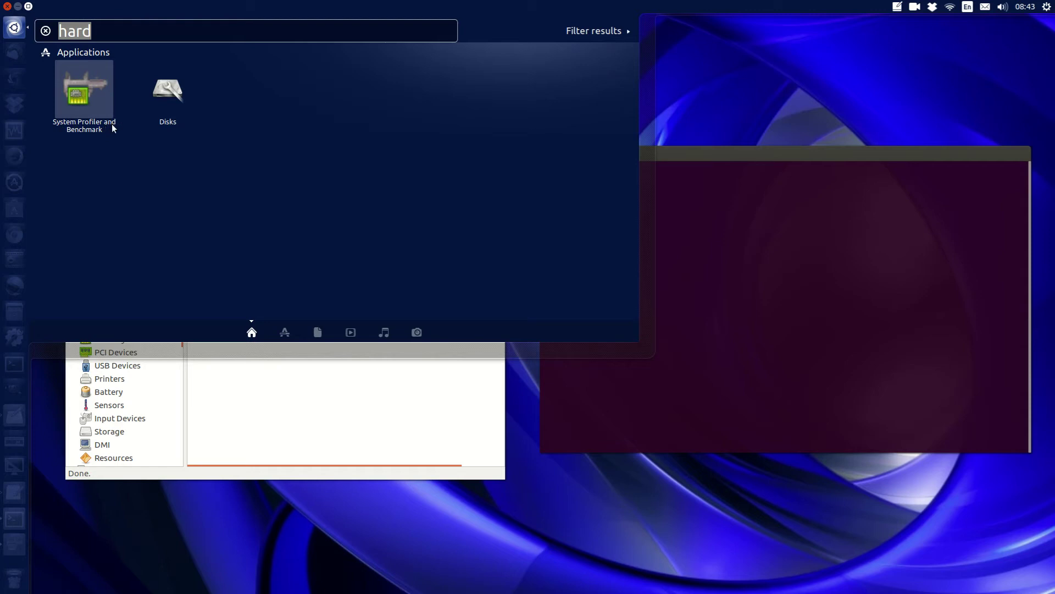
pyautogui.click(303, 428)
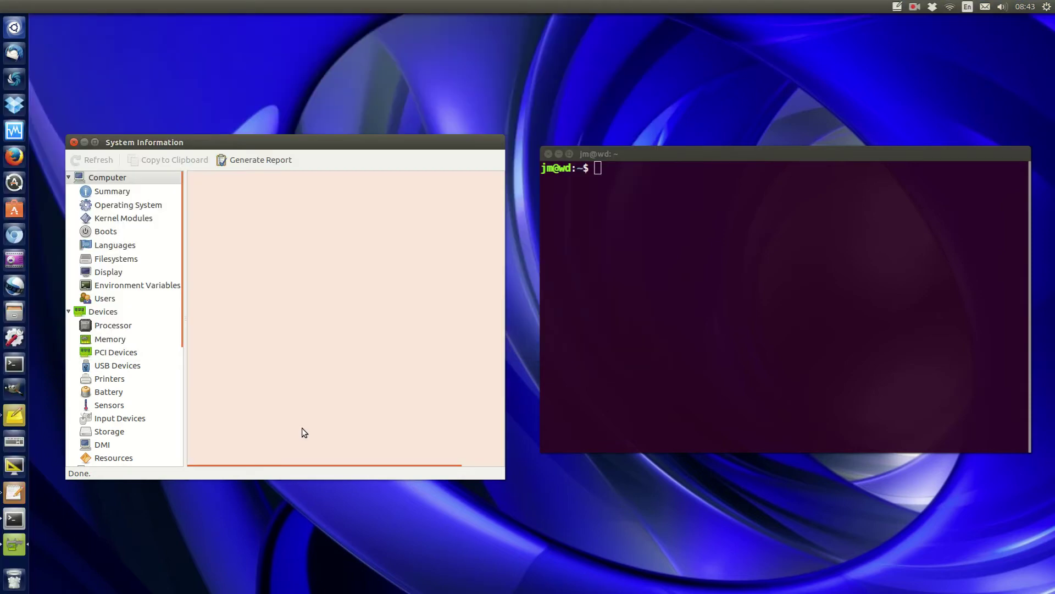
pyautogui.click(612, 251)
pyautogui.write('sudo a')
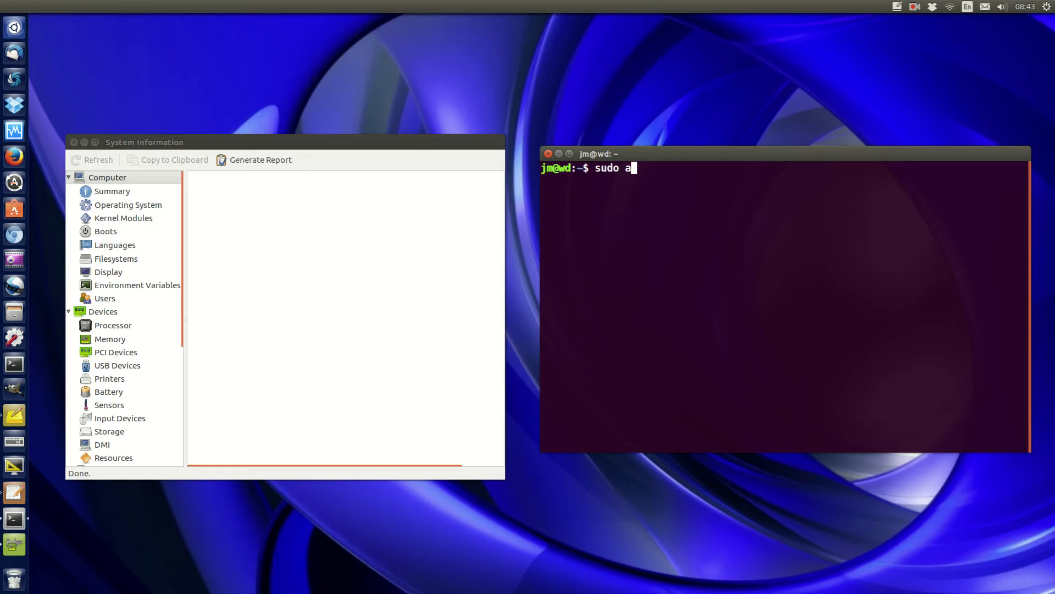
pyautogui.write('pt install ')
pyautogui.write('hardinfo')
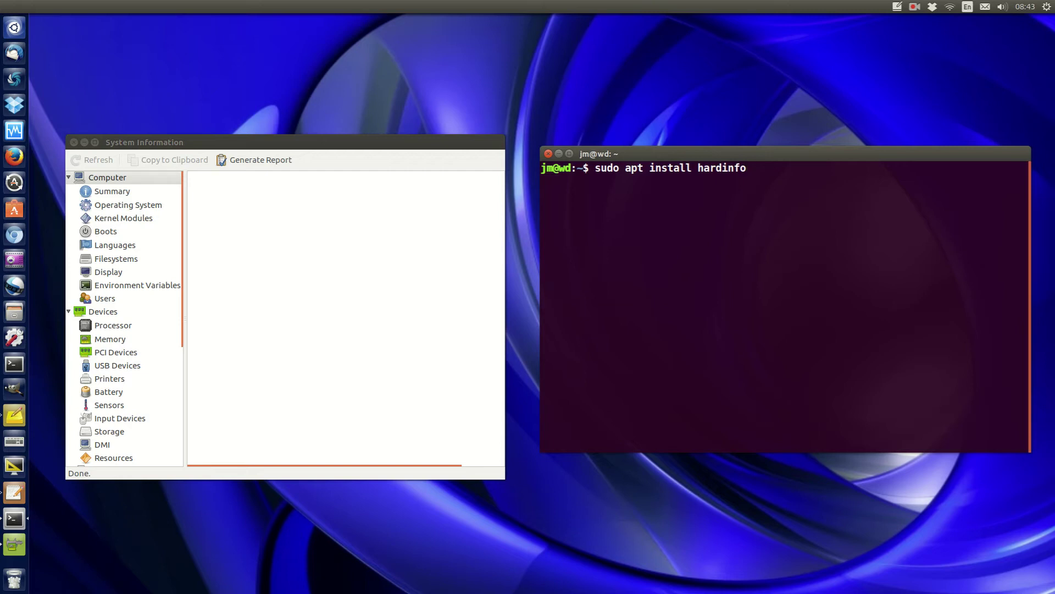
pyautogui.write(' -')
pyautogui.write('y')
pyautogui.press('Return')
pyautogui.press('Return')
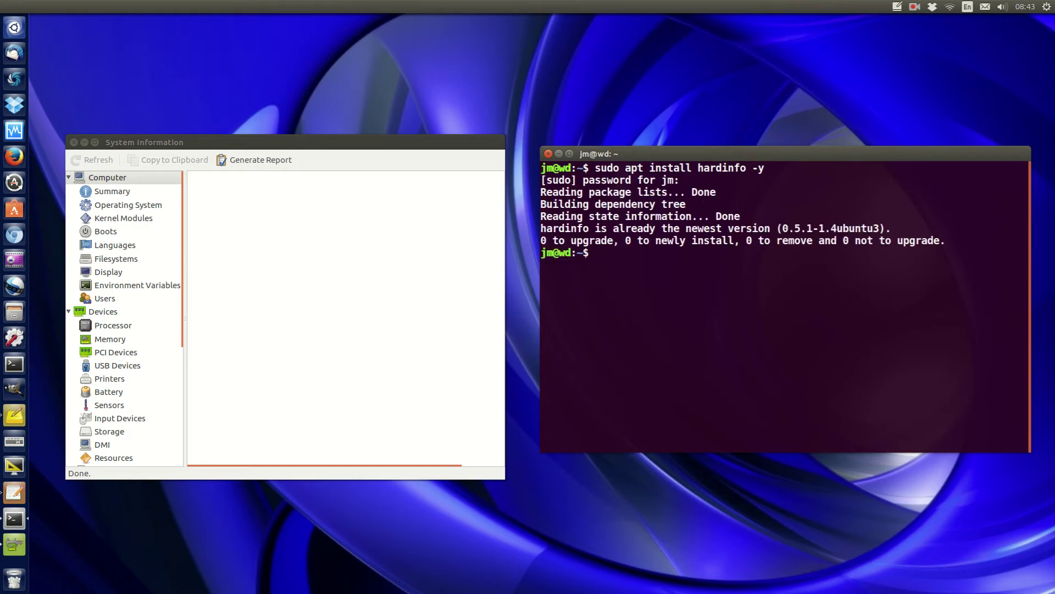
pyautogui.click(15, 26)
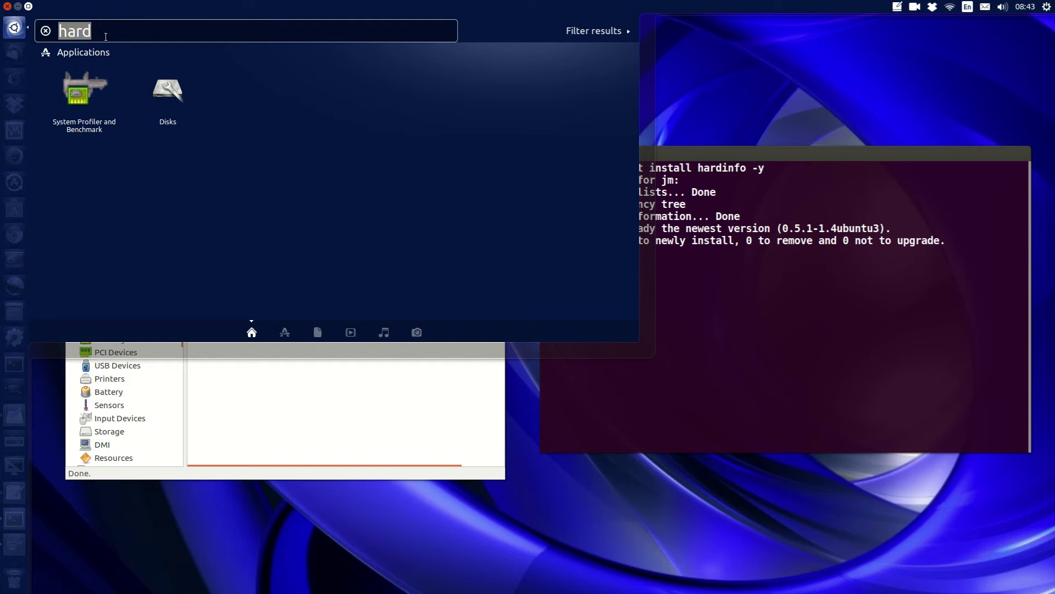
pyautogui.click(276, 429)
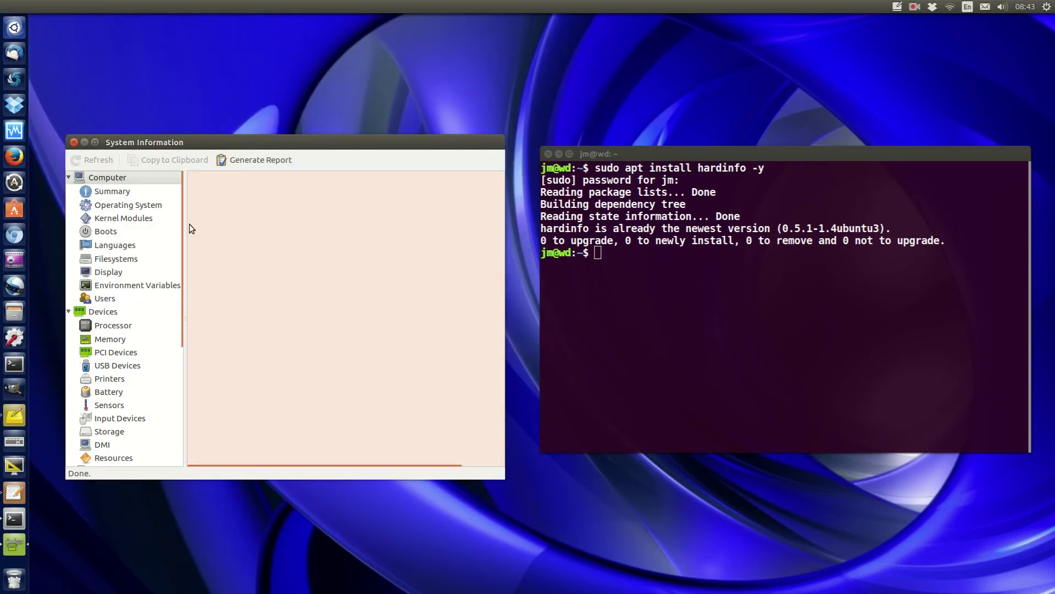
# Show HardInfo's Operating System page and highlight Desktop Environment: Unity:Unity7 (ubuntu)
pyautogui.click(132, 207)
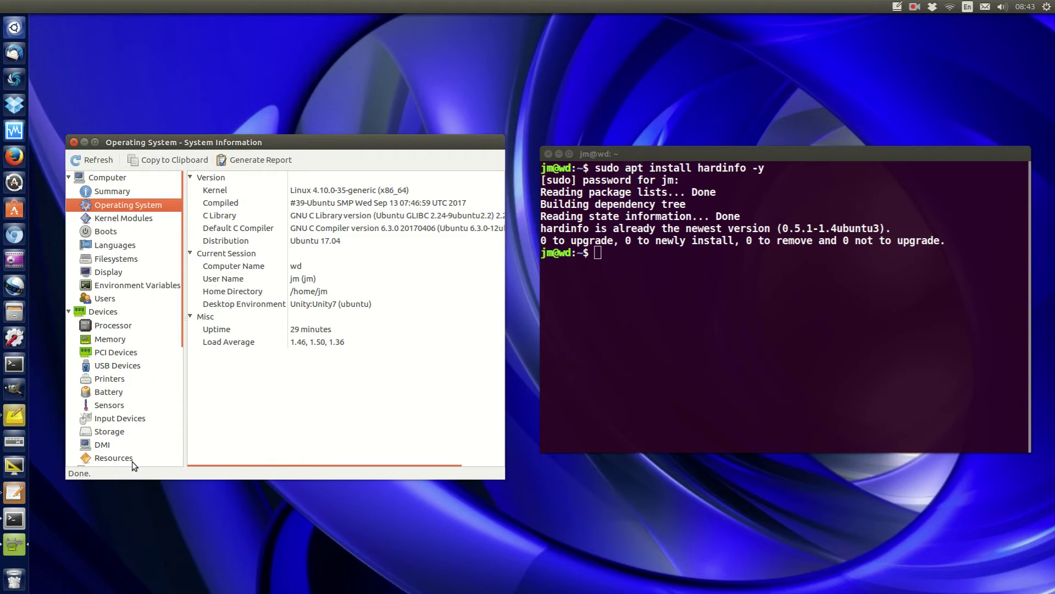
pyautogui.click(309, 305)
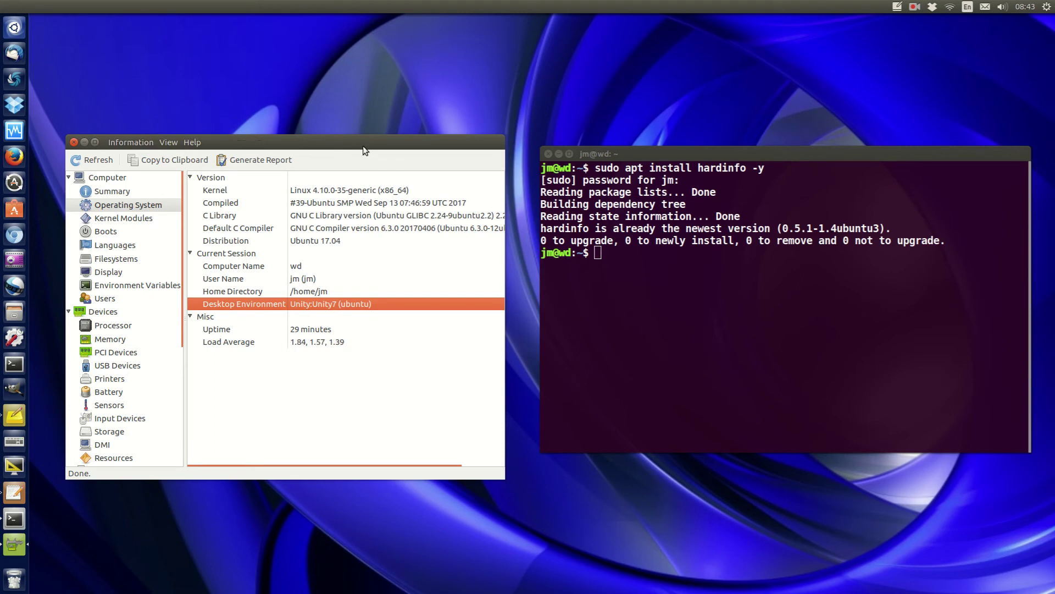
pyautogui.moveTo(363, 145); pyautogui.dragTo(362, 143)
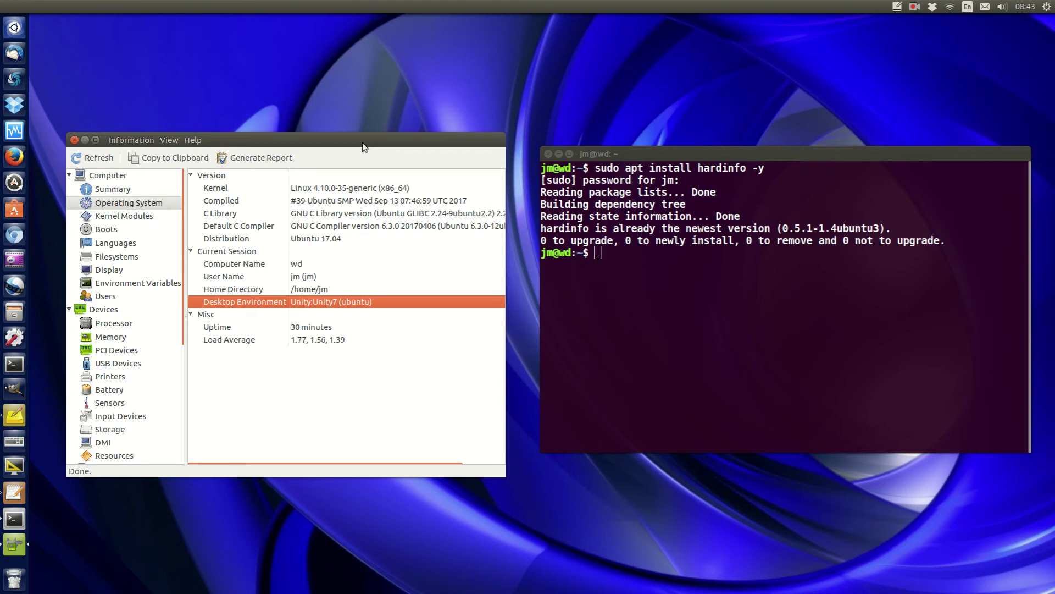
pyautogui.click(641, 300)
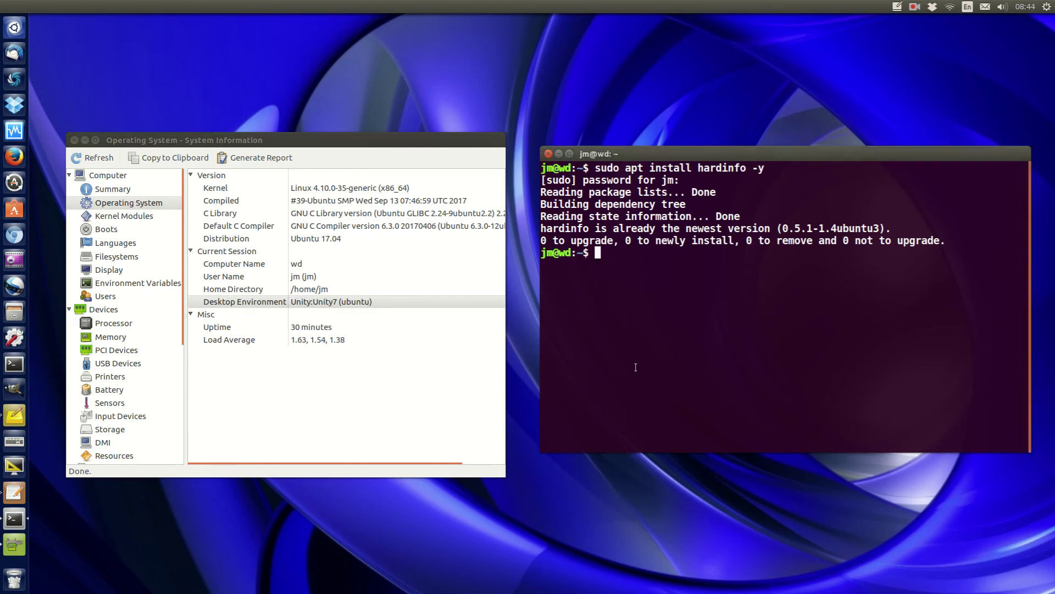
pyautogui.write('clear')
# Clear the terminal and run the pasted echo $XDG_CURRENT_DESKTOP, printing Unity:Unity7
pyautogui.press('Return')
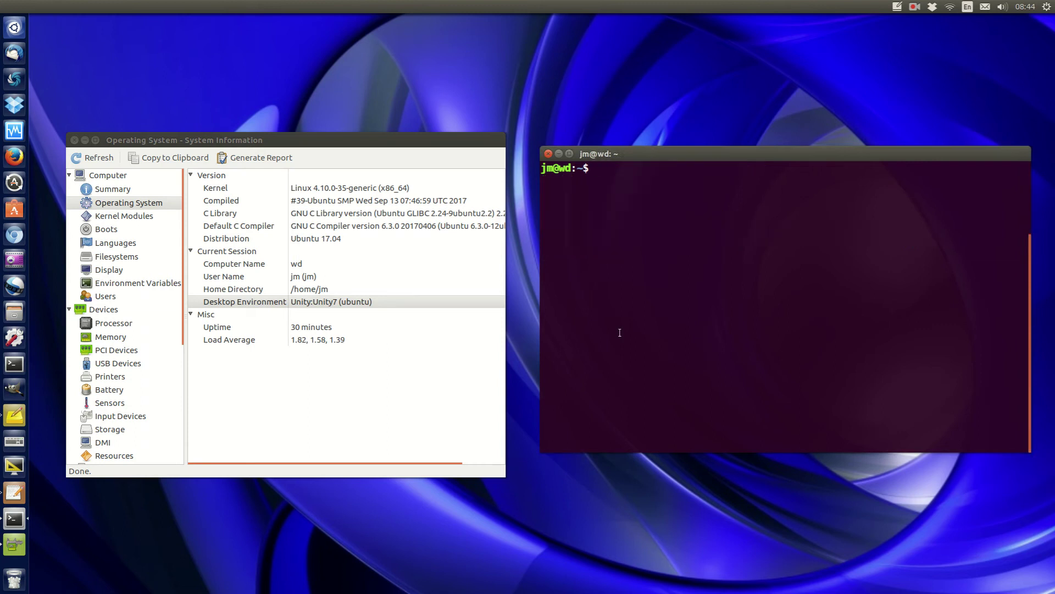
pyautogui.rightClick(664, 273)
pyautogui.click(693, 306)
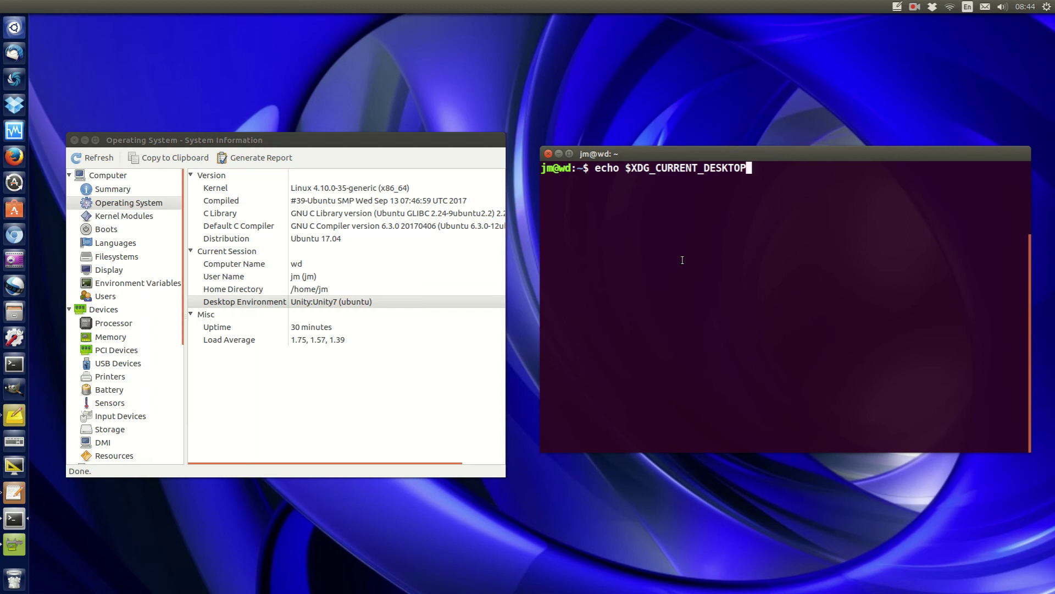
pyautogui.tripleClick(752, 167)
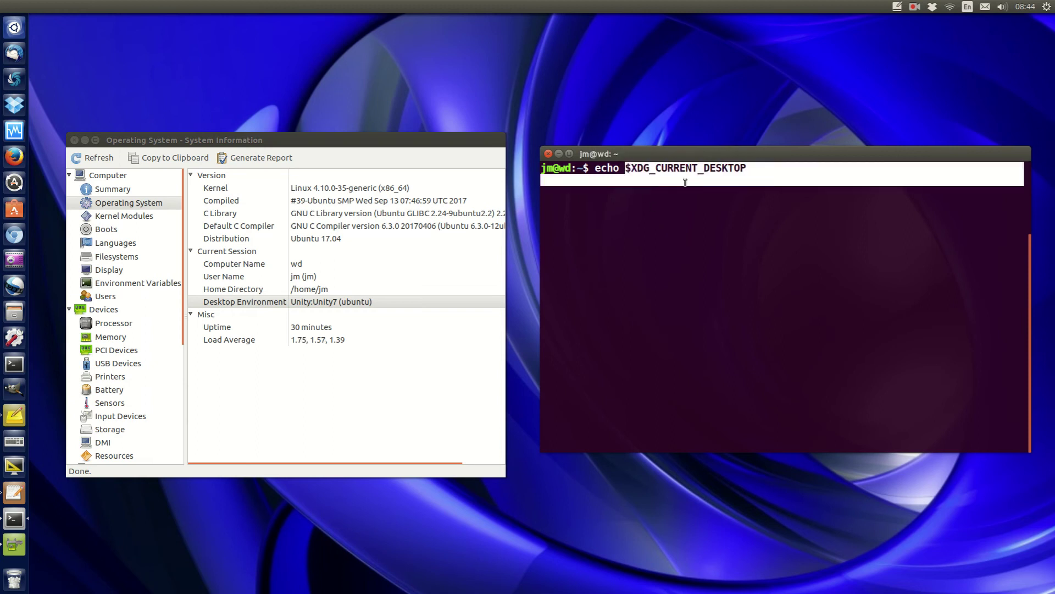
pyautogui.moveTo(752, 167); pyautogui.dragTo(627, 167)
pyautogui.click(752, 167)
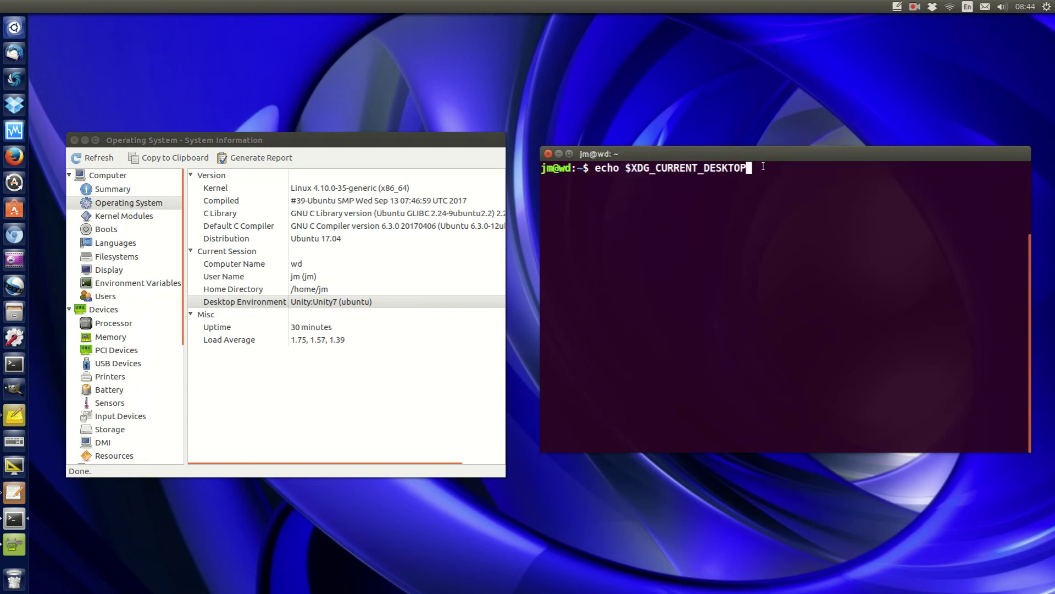
pyautogui.press('Return')
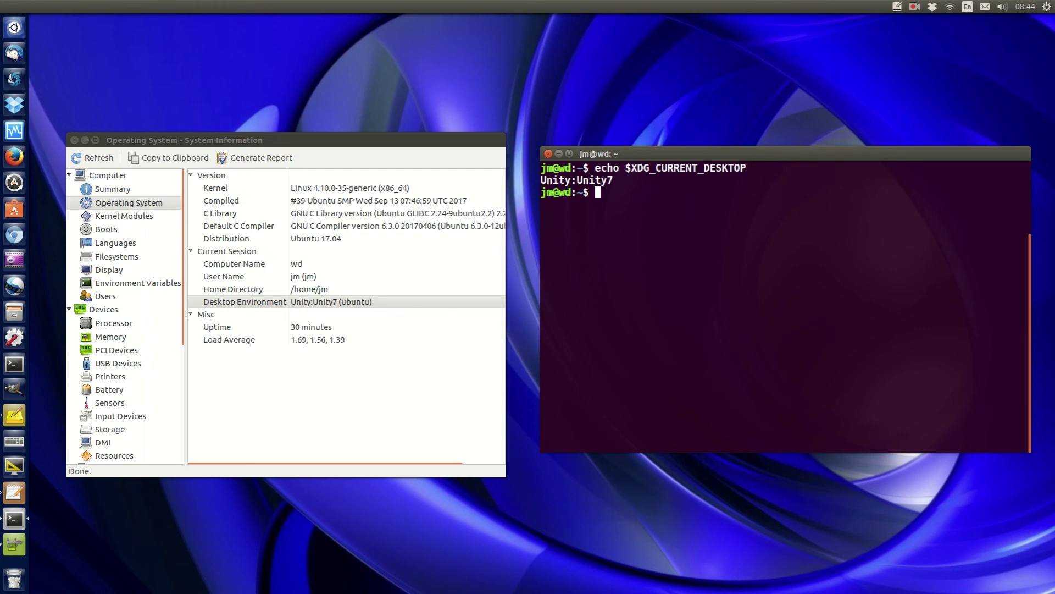